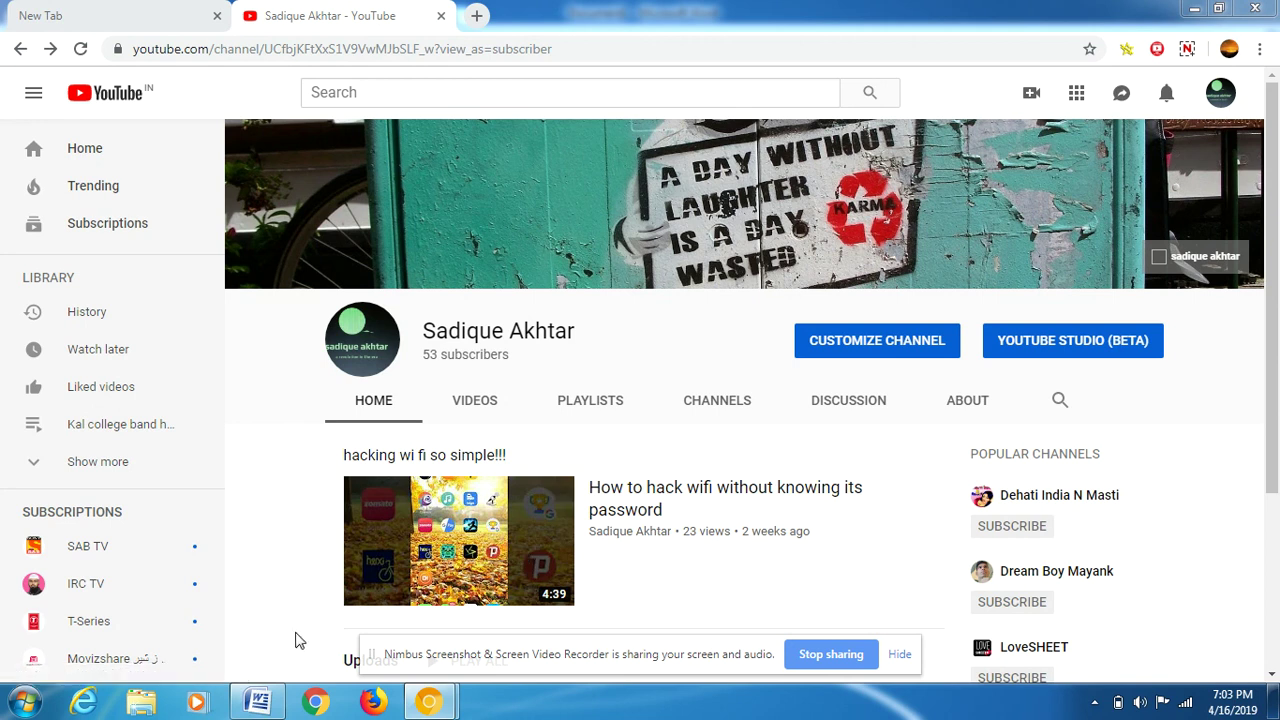
Bring Word's Document1 to the front and set the font size to 16.
click(257, 701)
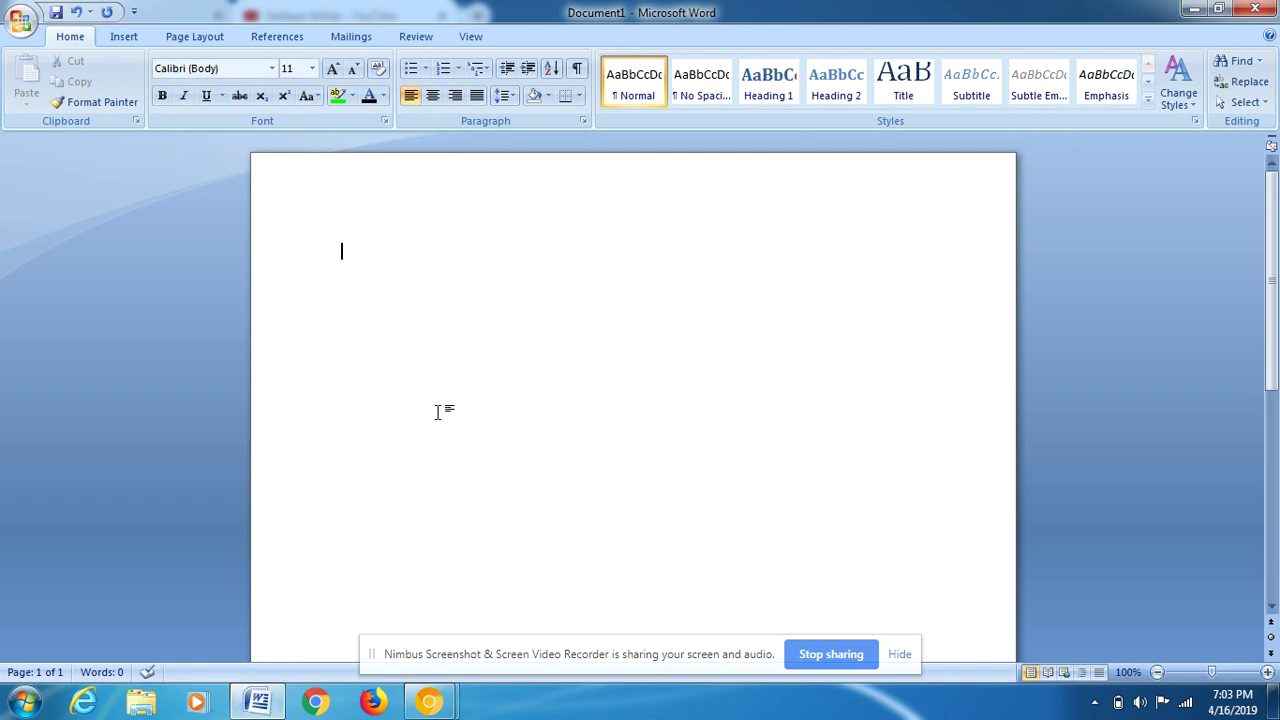
click(313, 74)
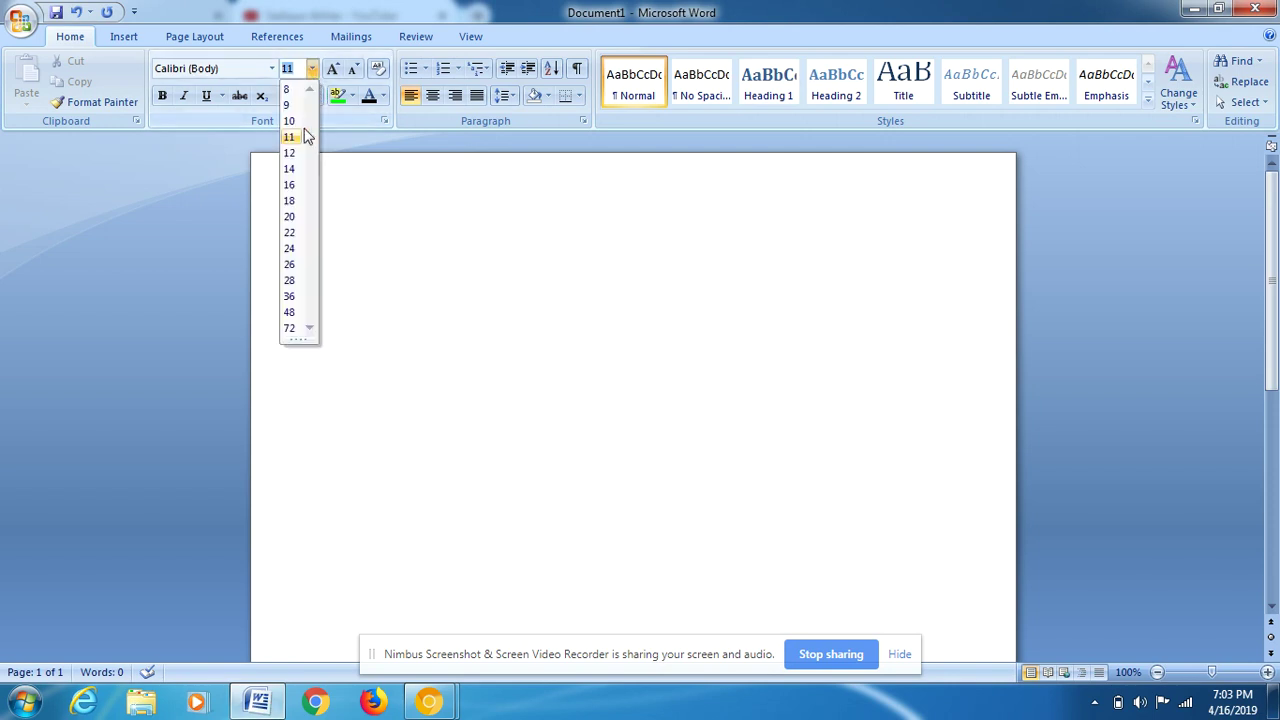
click(293, 186)
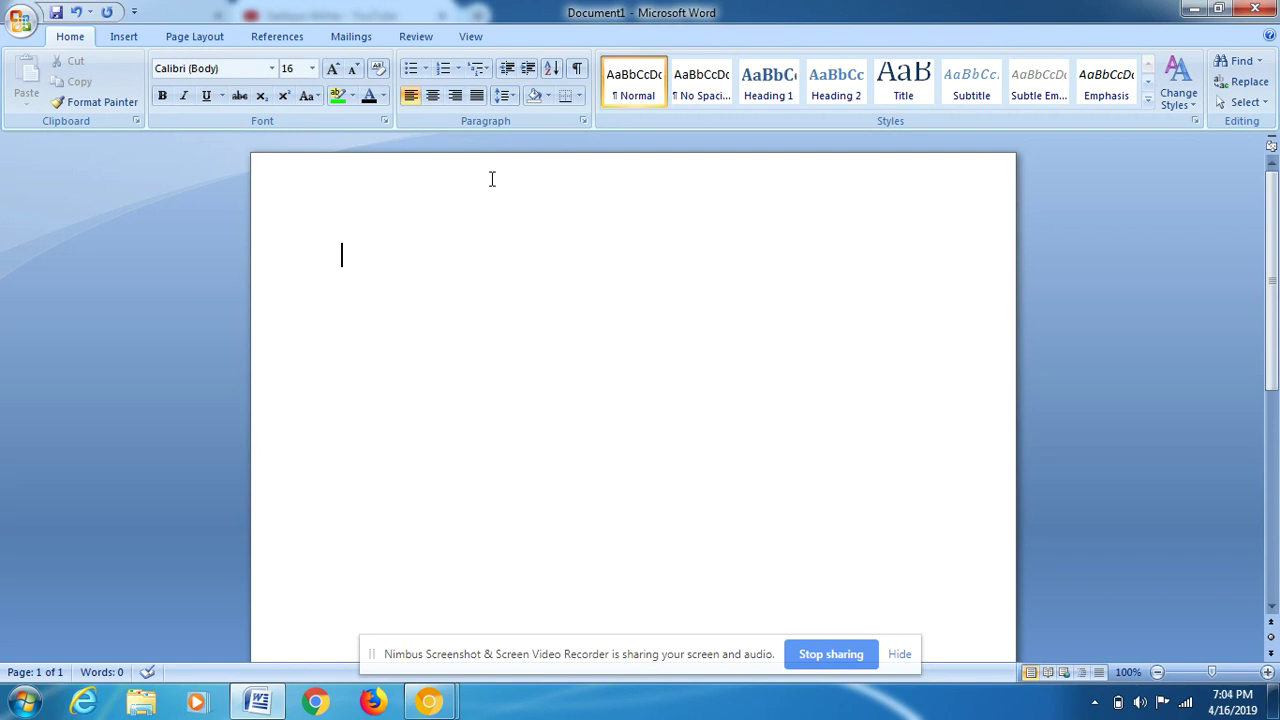
Turn a typed +-----+ line into a one-cell trial table, then select it all.
text(+)
text(-----------)
text(-----)
text(-+)
key(Return)
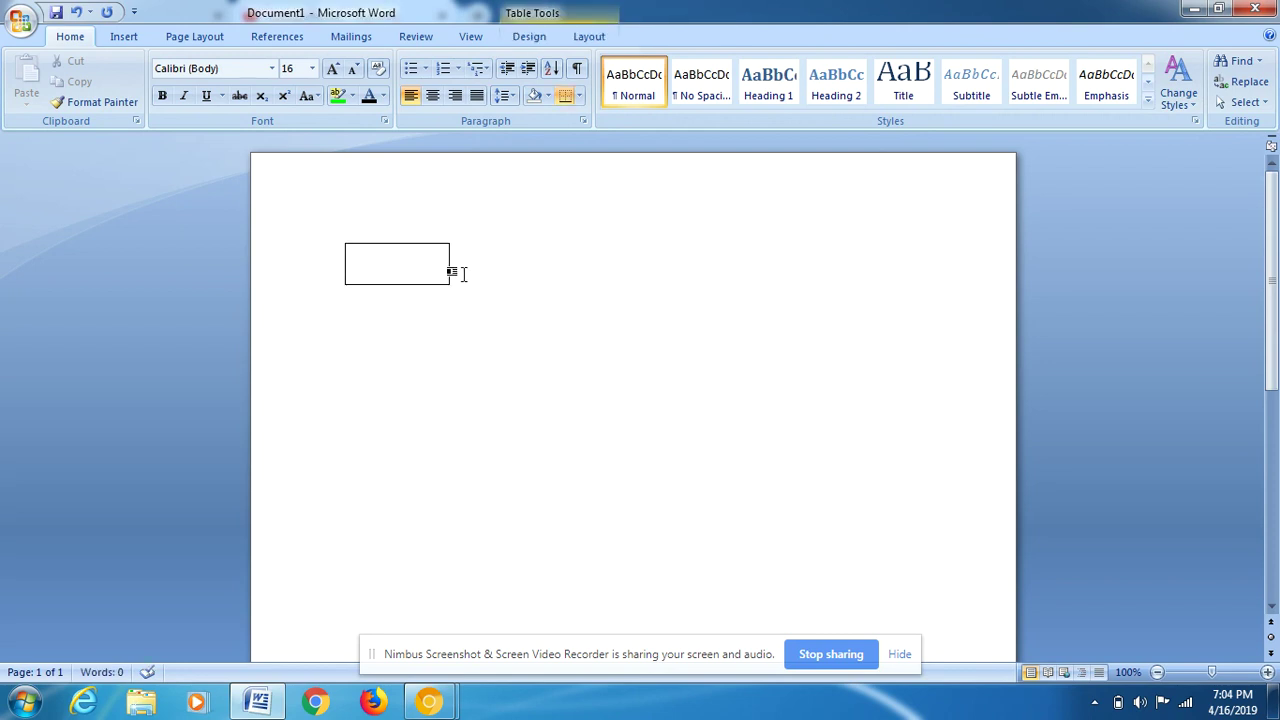
click(463, 274)
key(ctrl+a)
Delete the trial table and type a +---+---+---+ line that Word converts to a three-column table.
key(Delete)
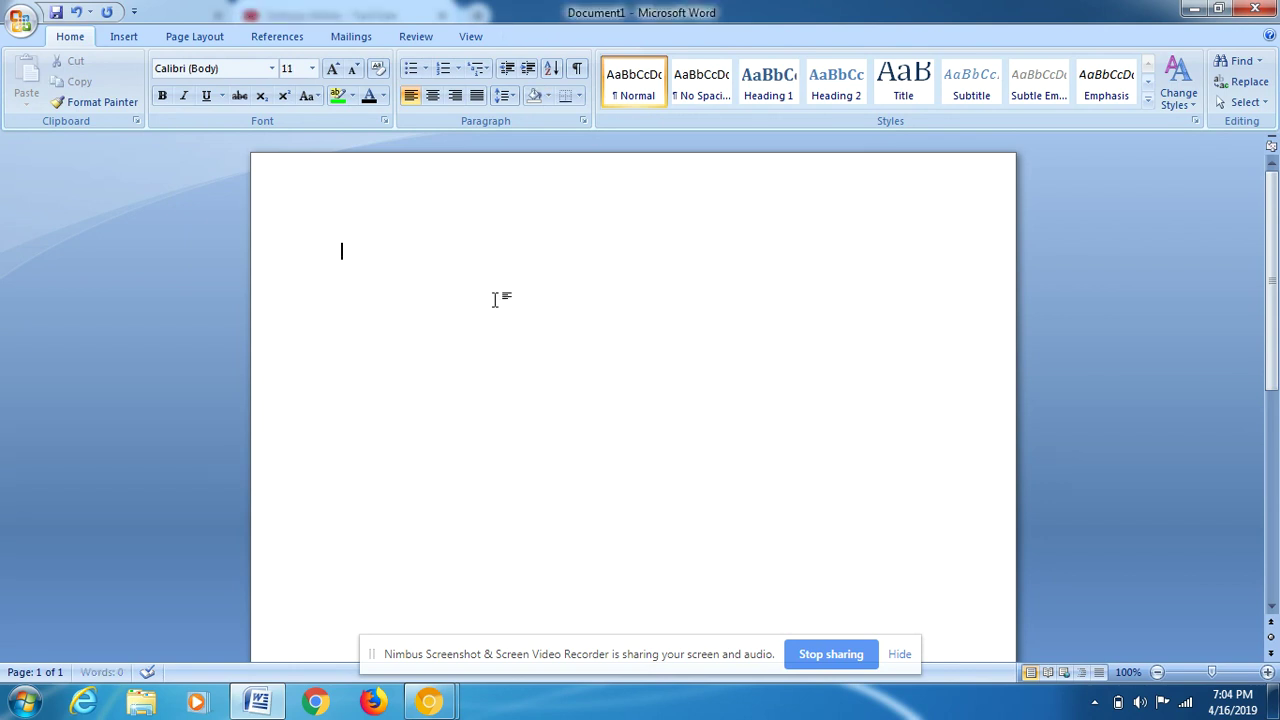
text(+)
text(----------)
text(---------+)
text(-------------------)
text(+)
text(+)
key(BackSpace)
text(---------------)
text(------+)
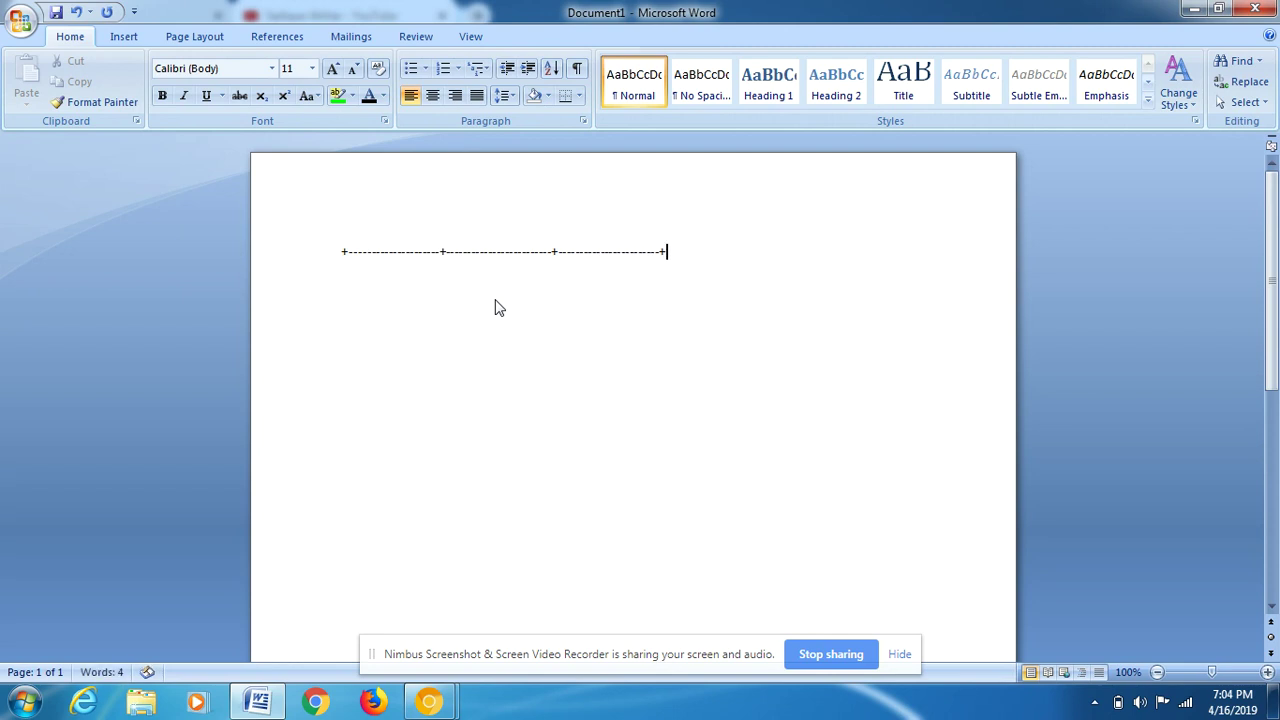
key(Return)
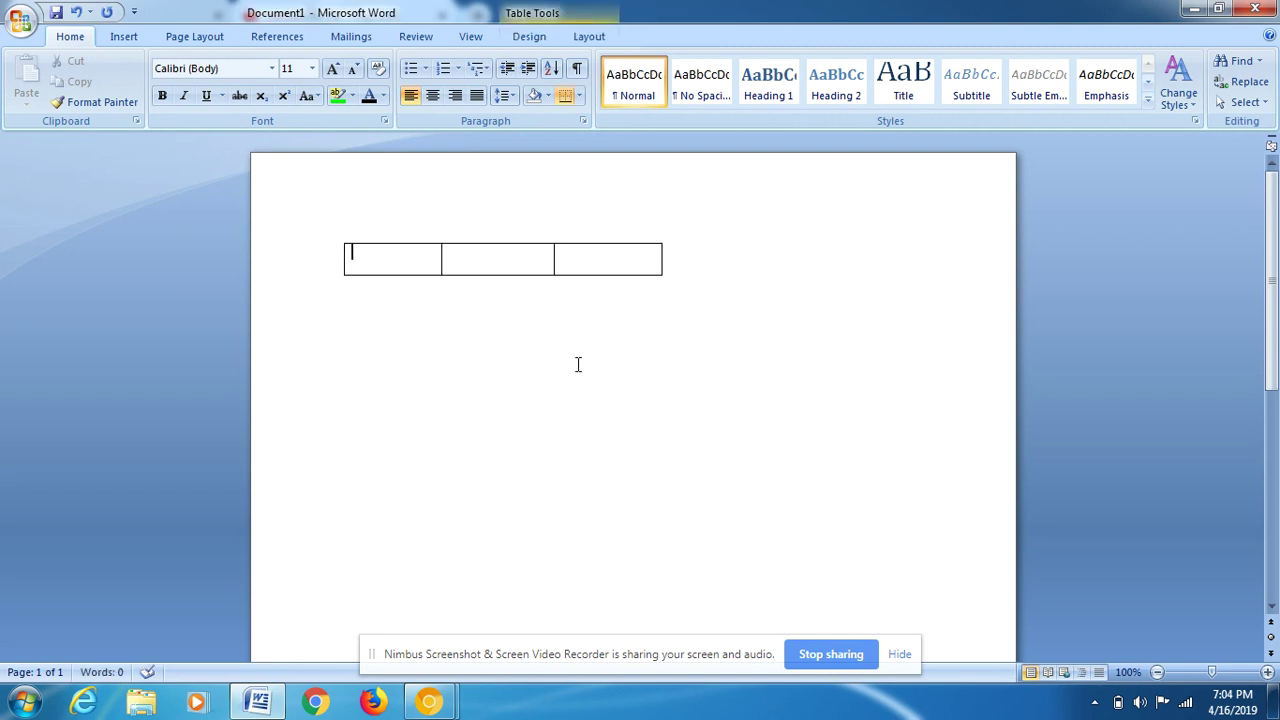
Add rows until the table has four, then drag its corner to widen and heighten it.
mouse_move(500, 258)
click(667, 258)
key(Return)
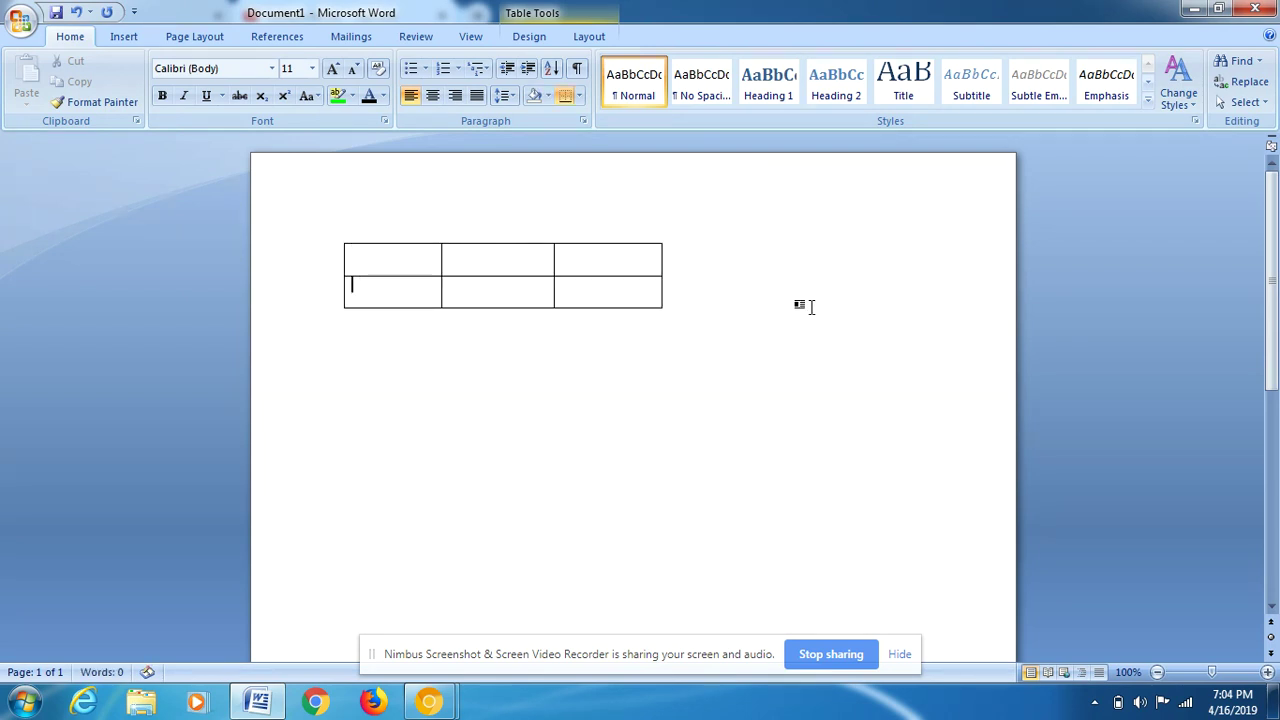
click(674, 291)
key(Return)
mouse_move(491, 291)
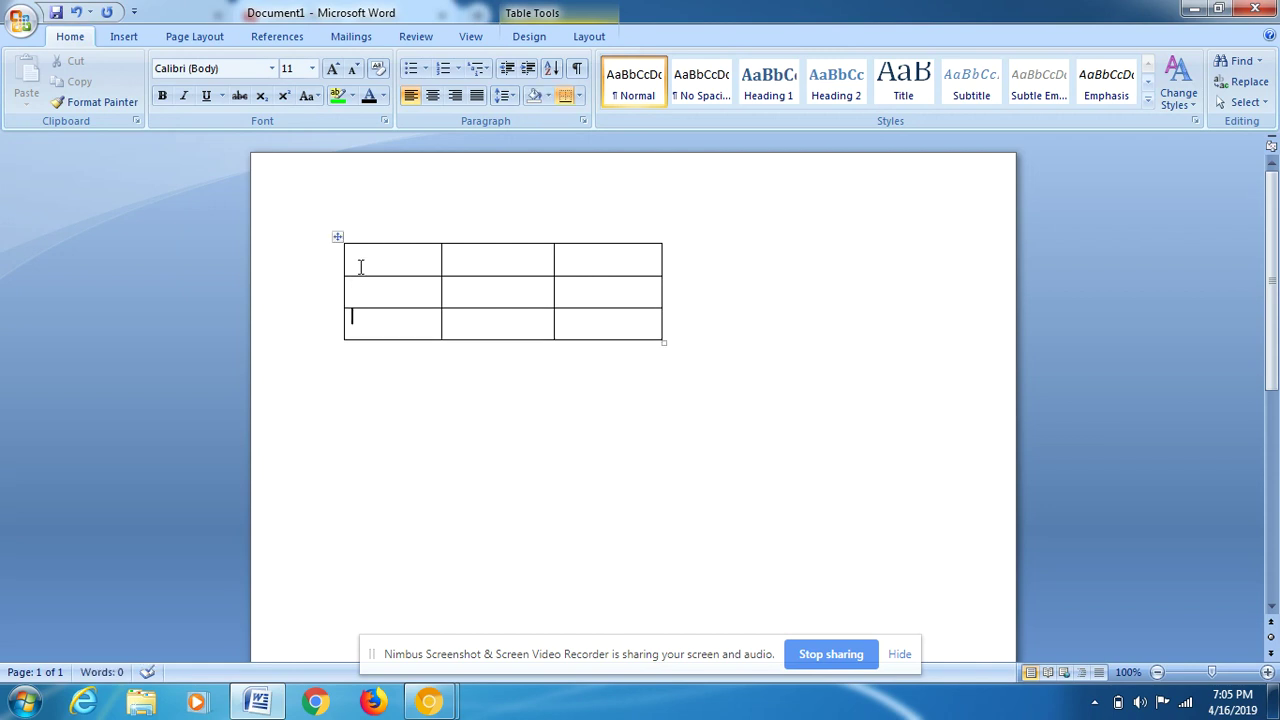
click(671, 321)
key(Return)
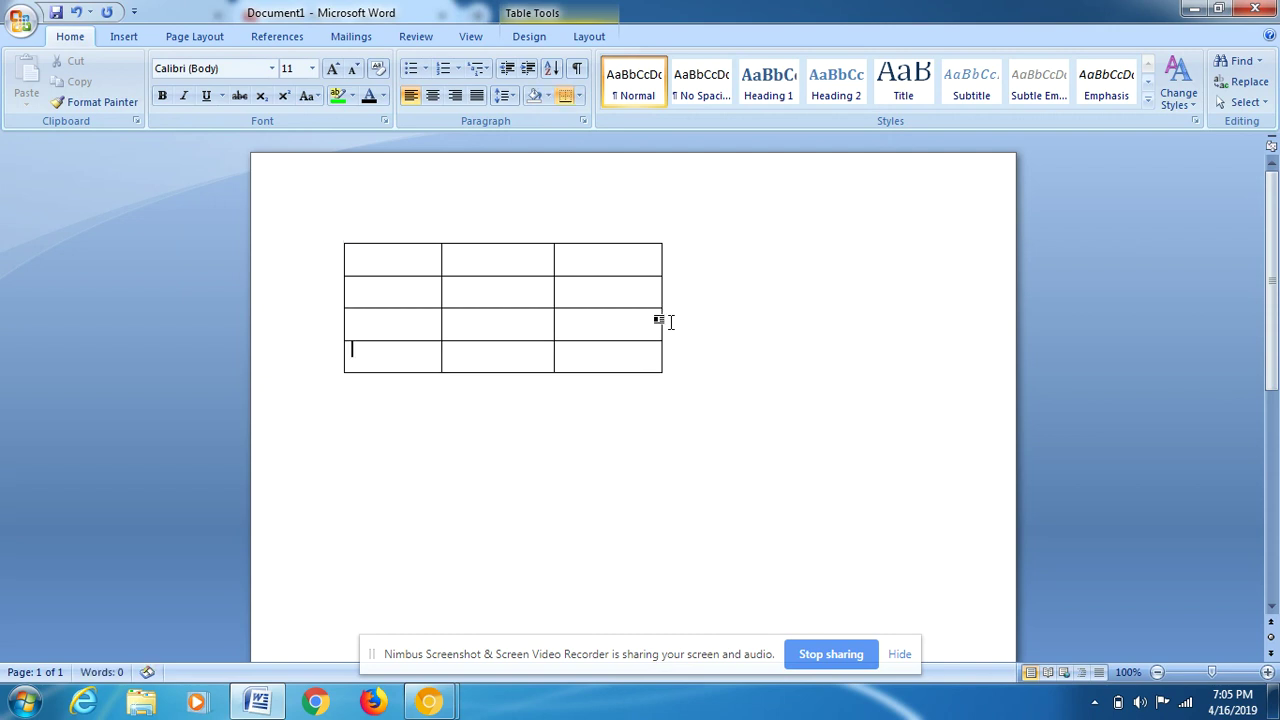
click(671, 368)
click(661, 374)
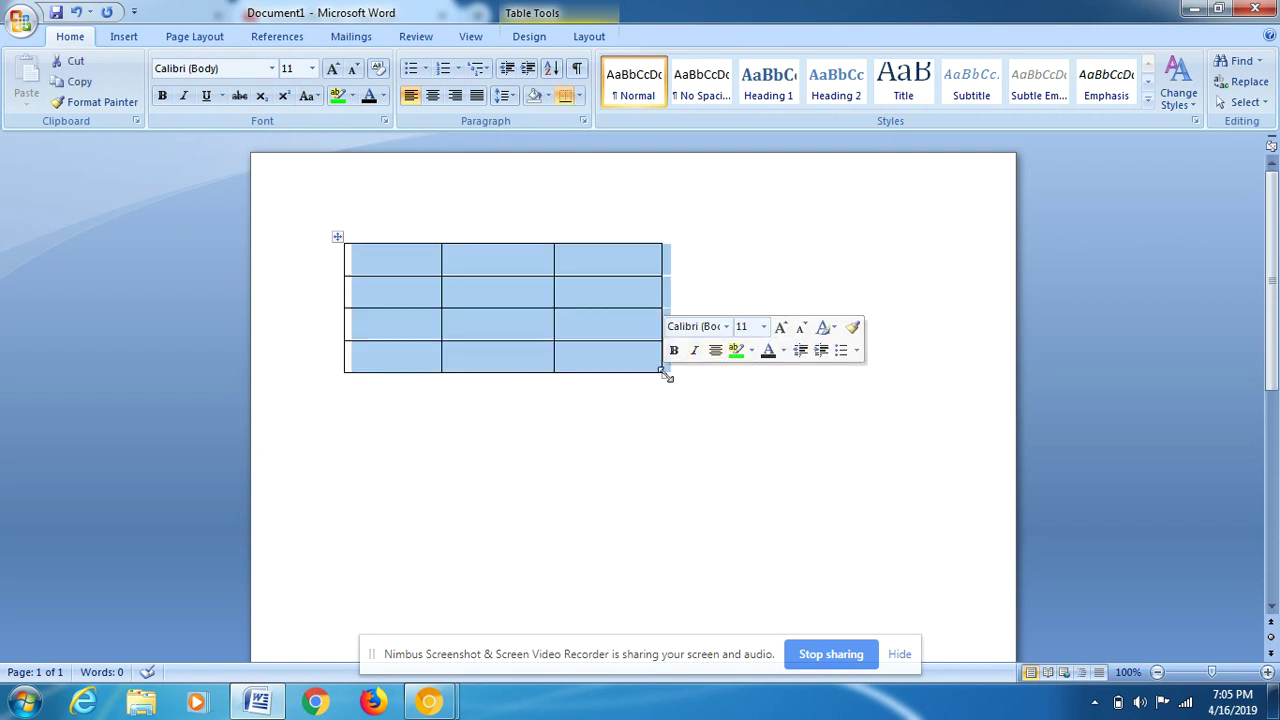
drag(661, 374, 680, 434)
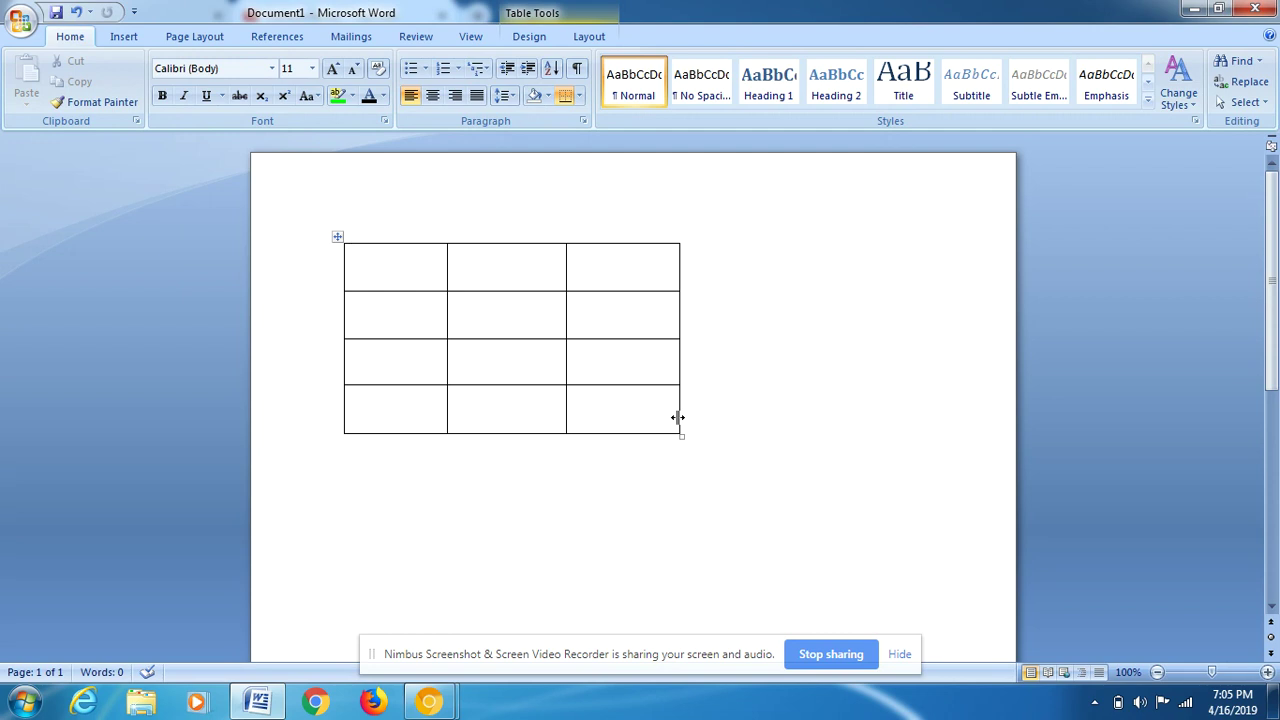
Add a fifth and sixth row and enlarge the six-row table further right and down.
click(701, 422)
key(Return)
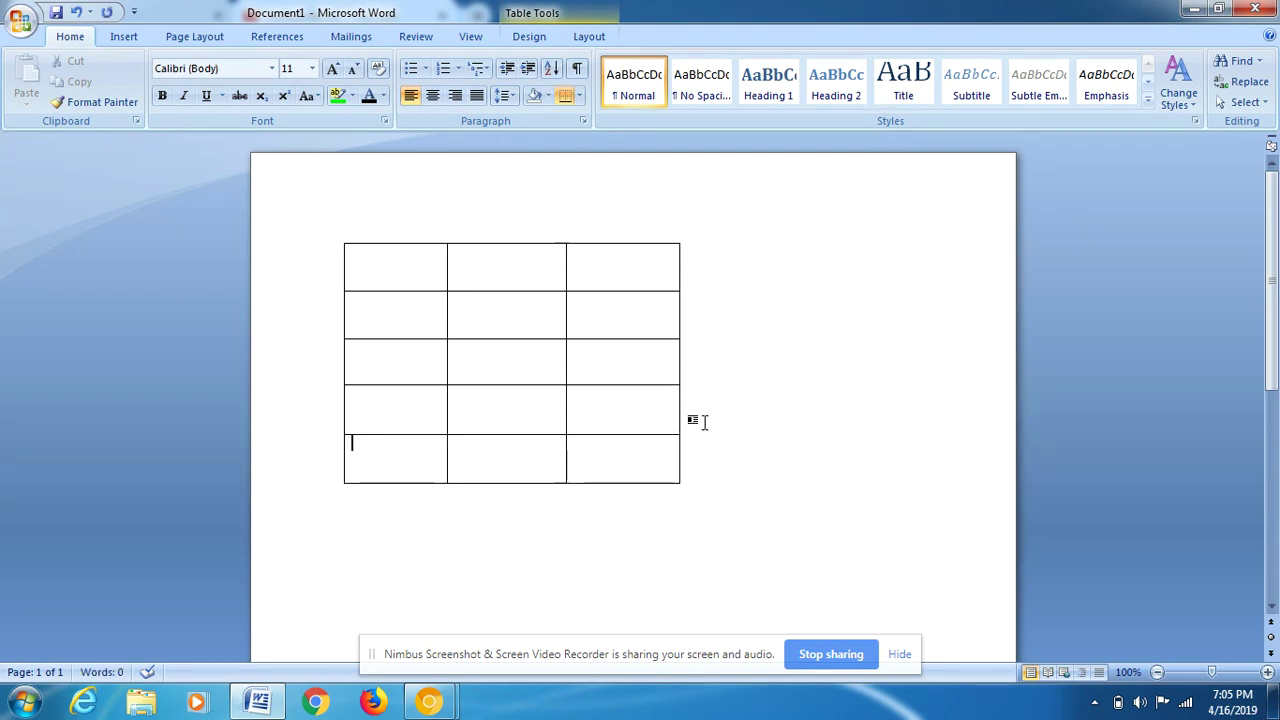
click(700, 445)
key(Return)
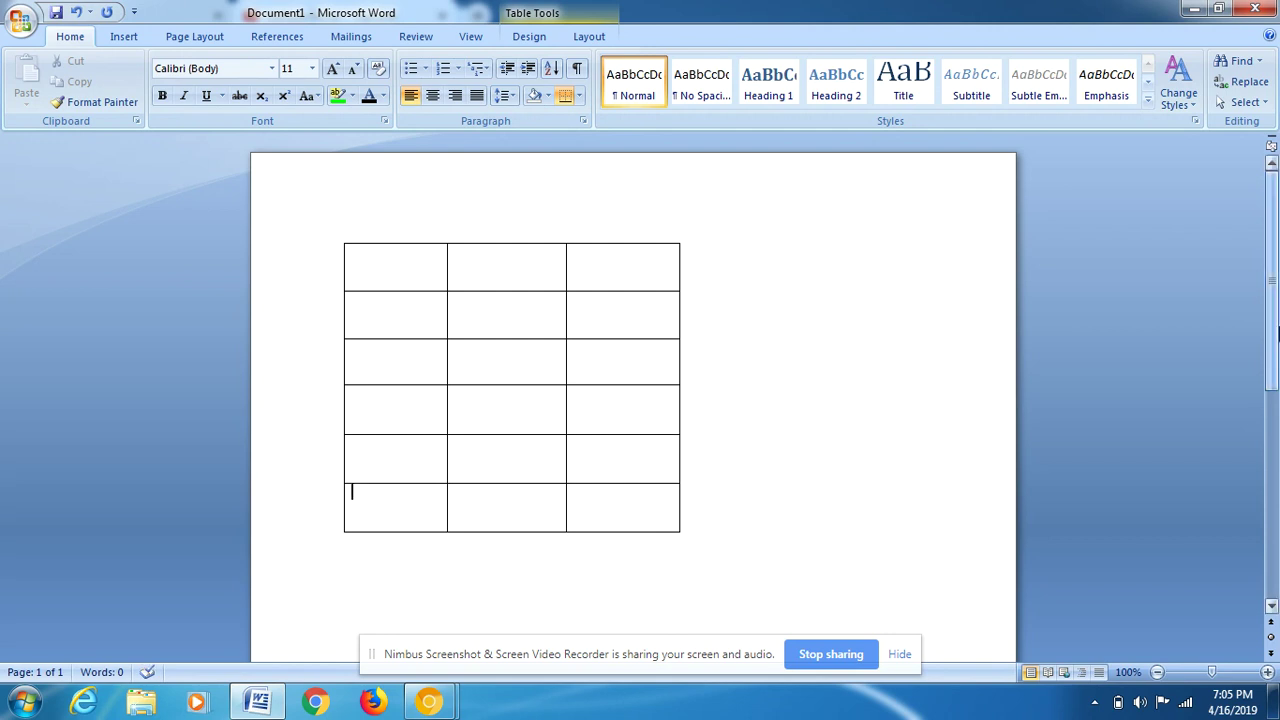
drag(1276, 333, 1276, 353)
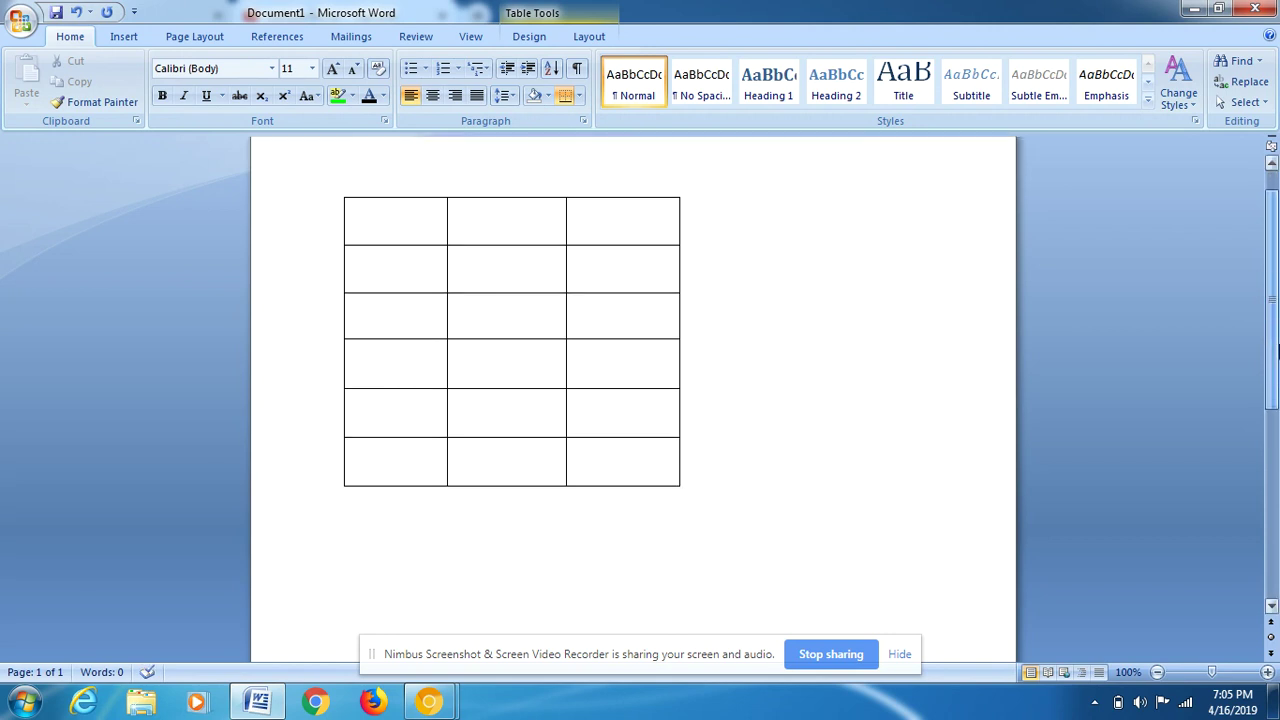
click(700, 466)
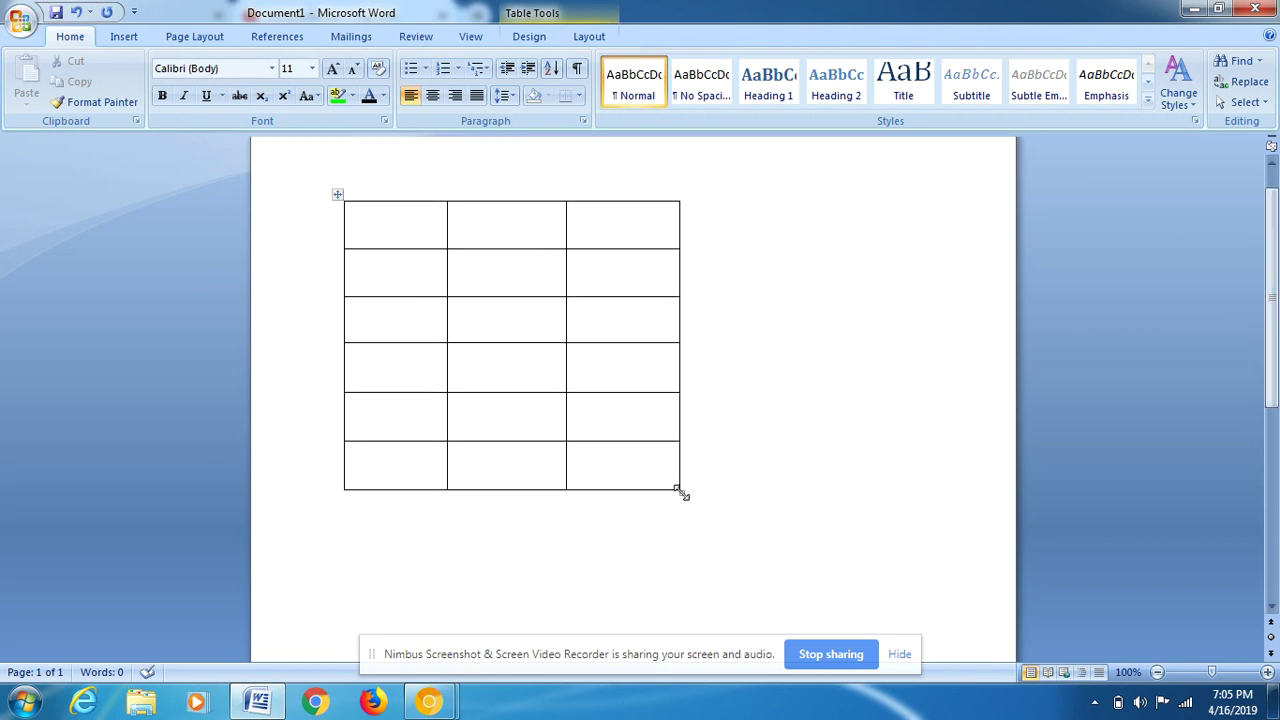
drag(679, 490, 778, 537)
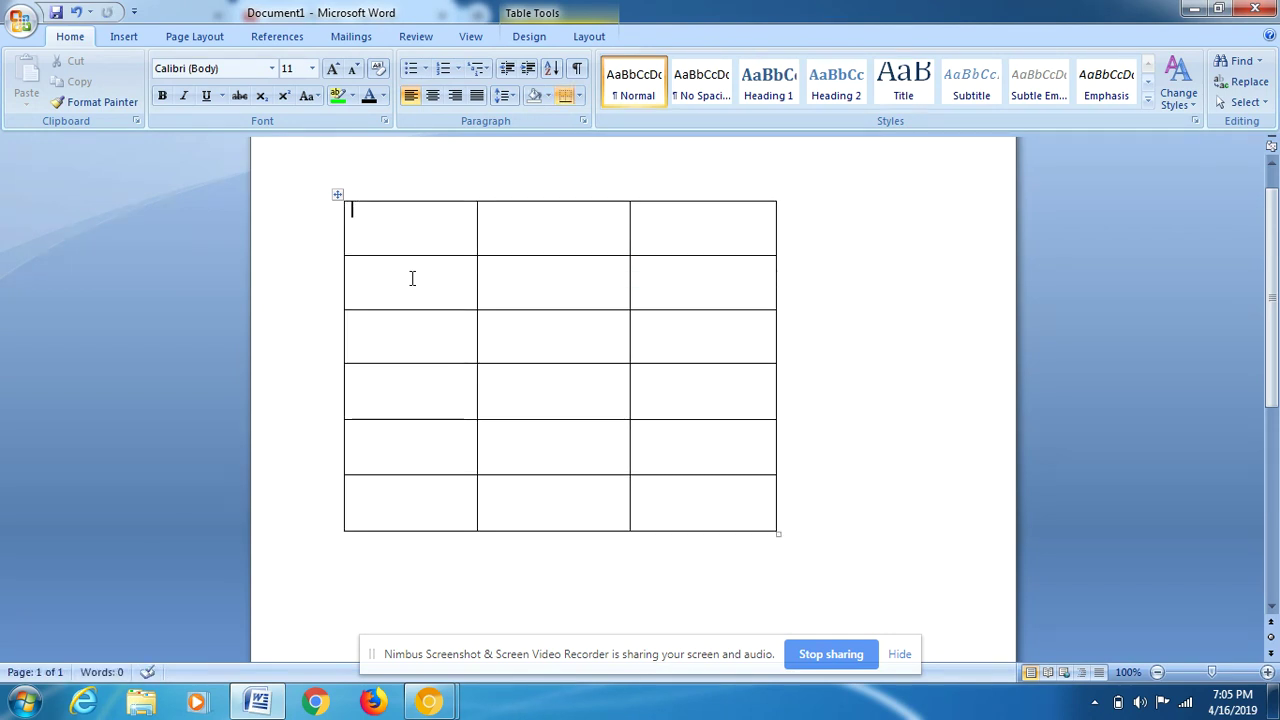
Fill the header row with name, roll and sub.
text(na)
text(me)
click(352, 211)
click(526, 240)
text(r)
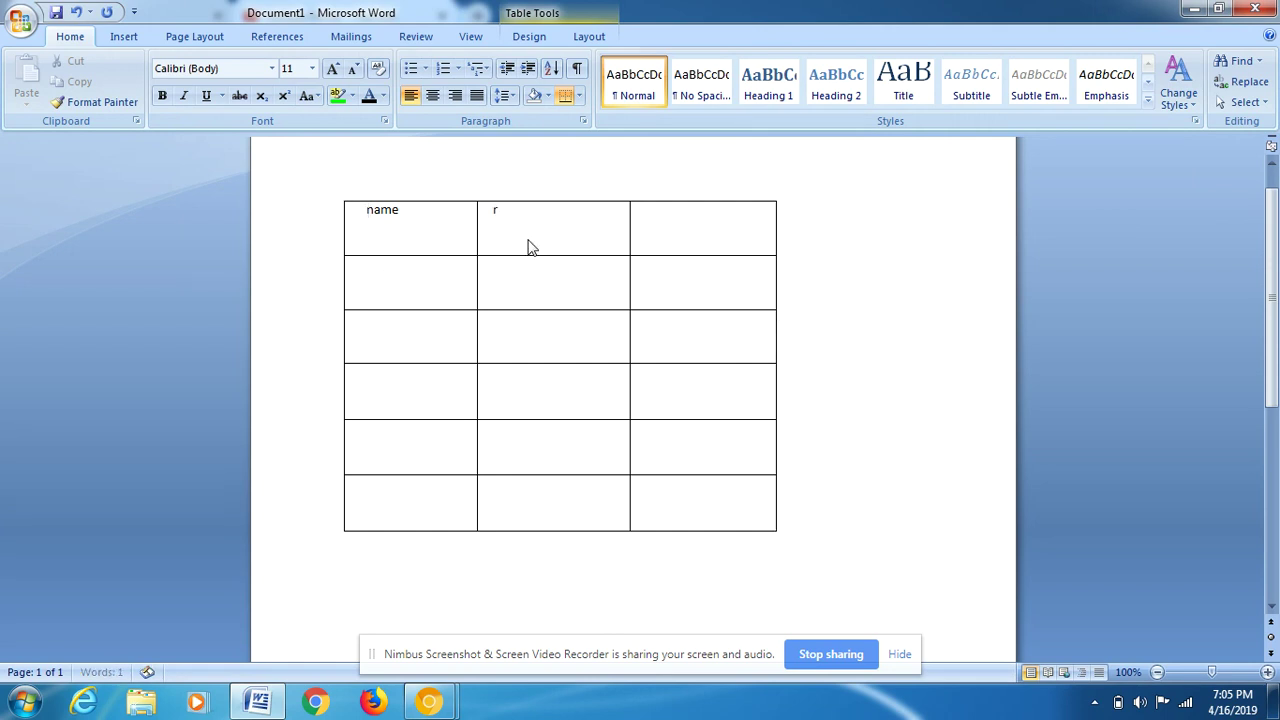
text(oll)
click(673, 217)
text(su)
text(b)
Enter a student's name, 456 and cse in the second row, correcting a mistyped 76.
click(440, 262)
text(sadi)
text(que)
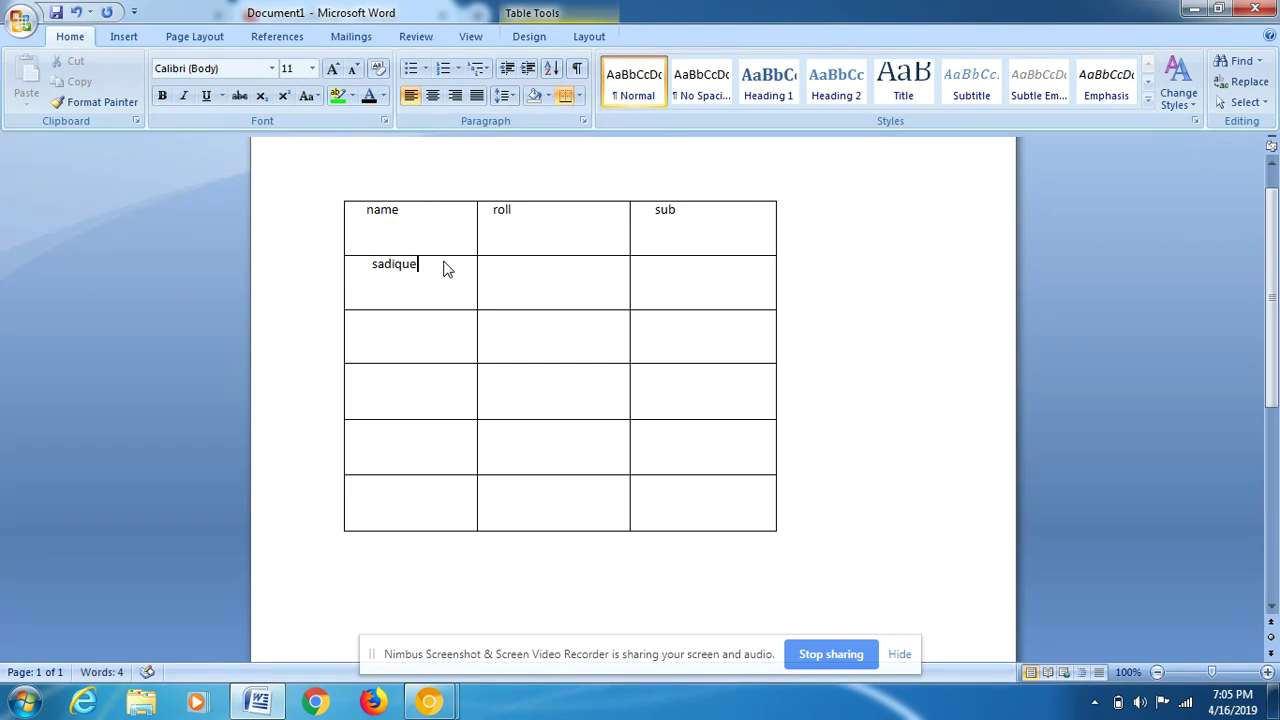
click(545, 290)
text(456)
click(700, 277)
text(76)
key(BackSpace)
key(BackSpace)
text(cse)
drag(1272, 340, 1275, 571)
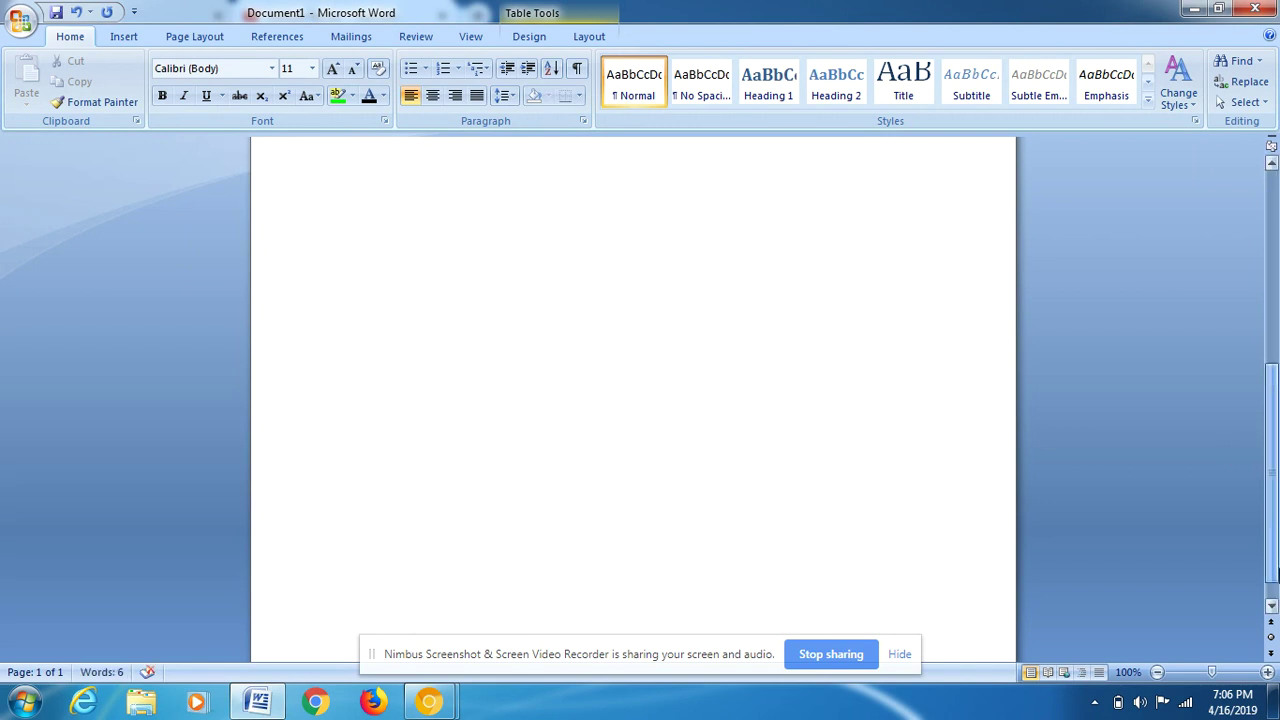
Start page 2 below the table and type a four-column +---+---+---+---+ line at its top.
click(962, 585)
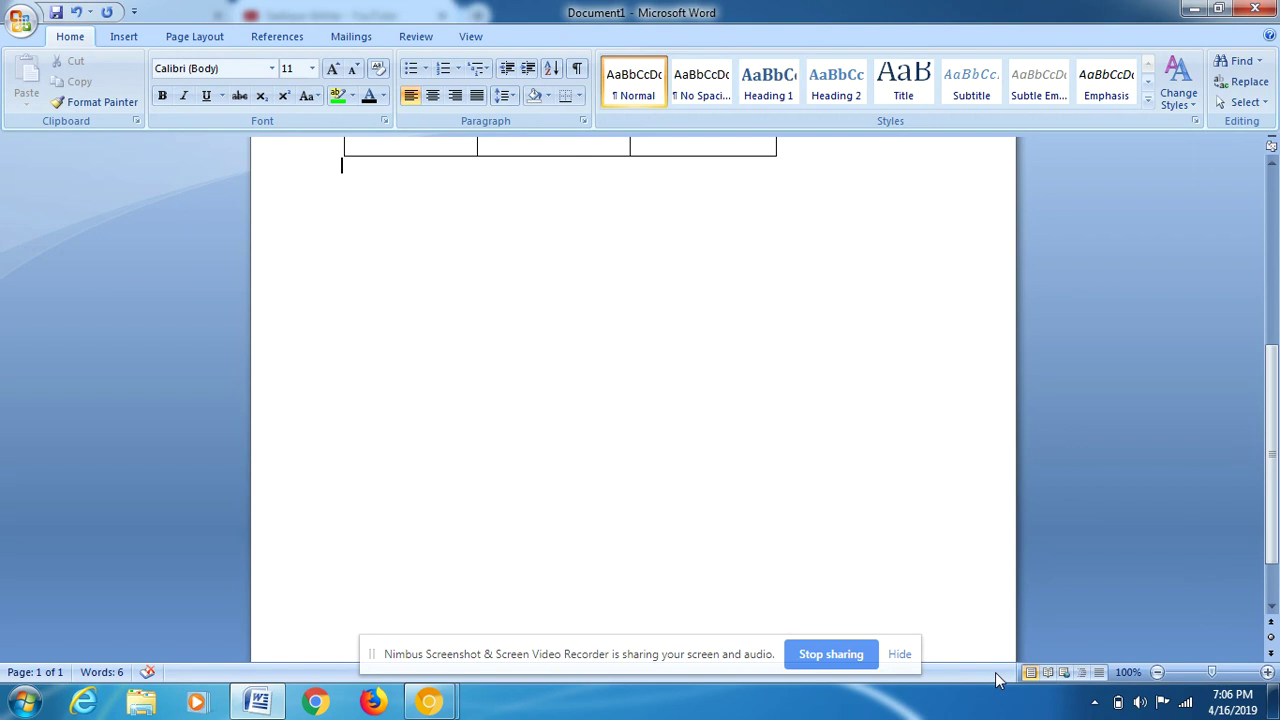
key(Return)
key(Return)
key(Return)
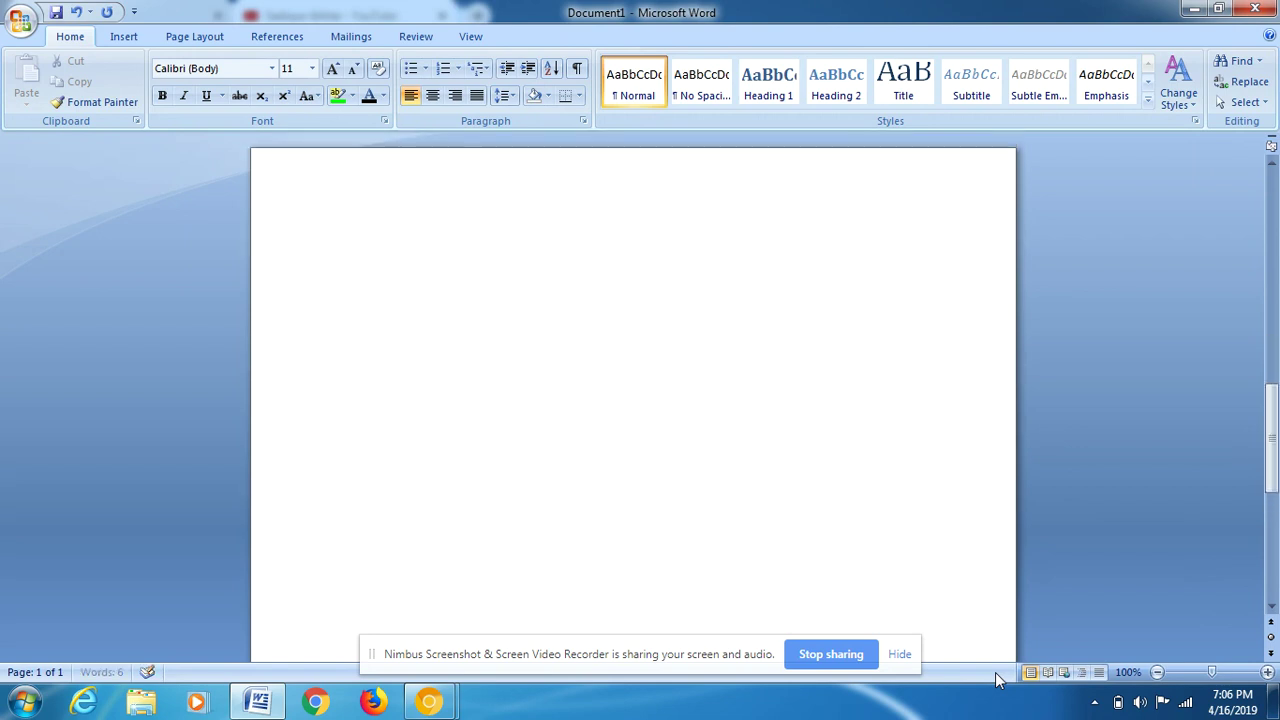
click(436, 206)
text(+-)
text(-------------------+-)
text(------------------+)
text(----------------)
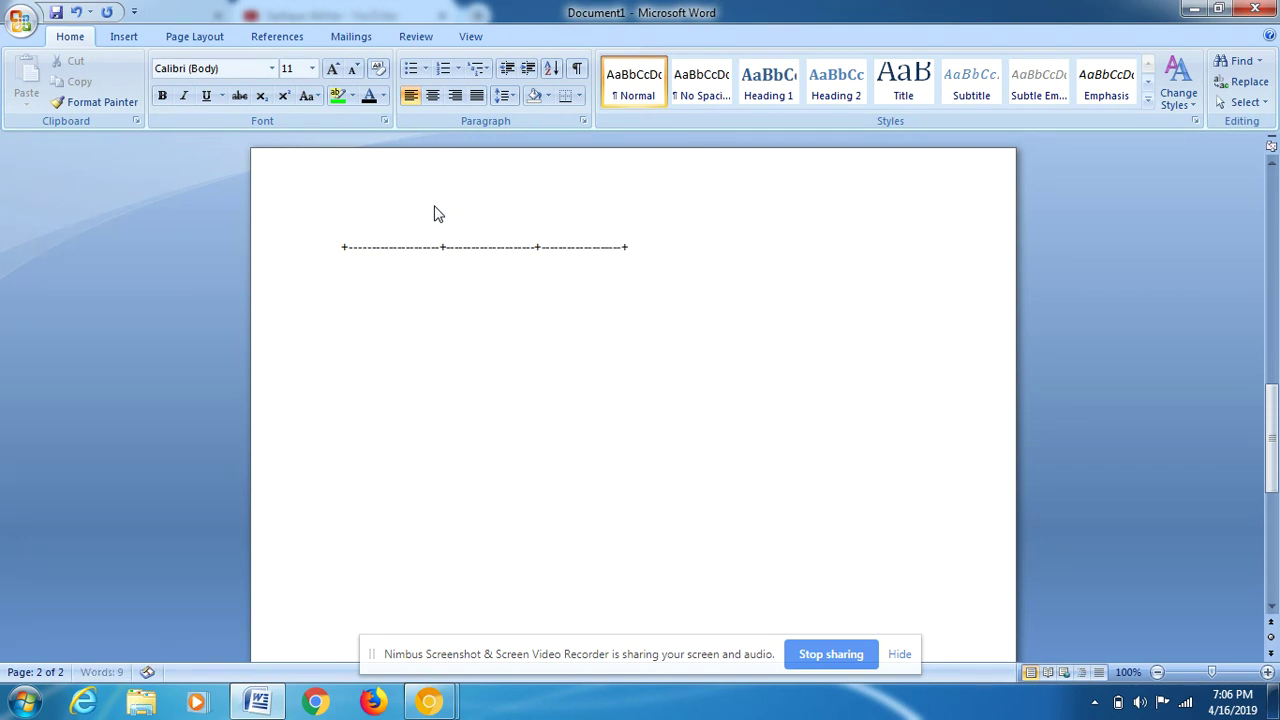
text(+-------------------+)
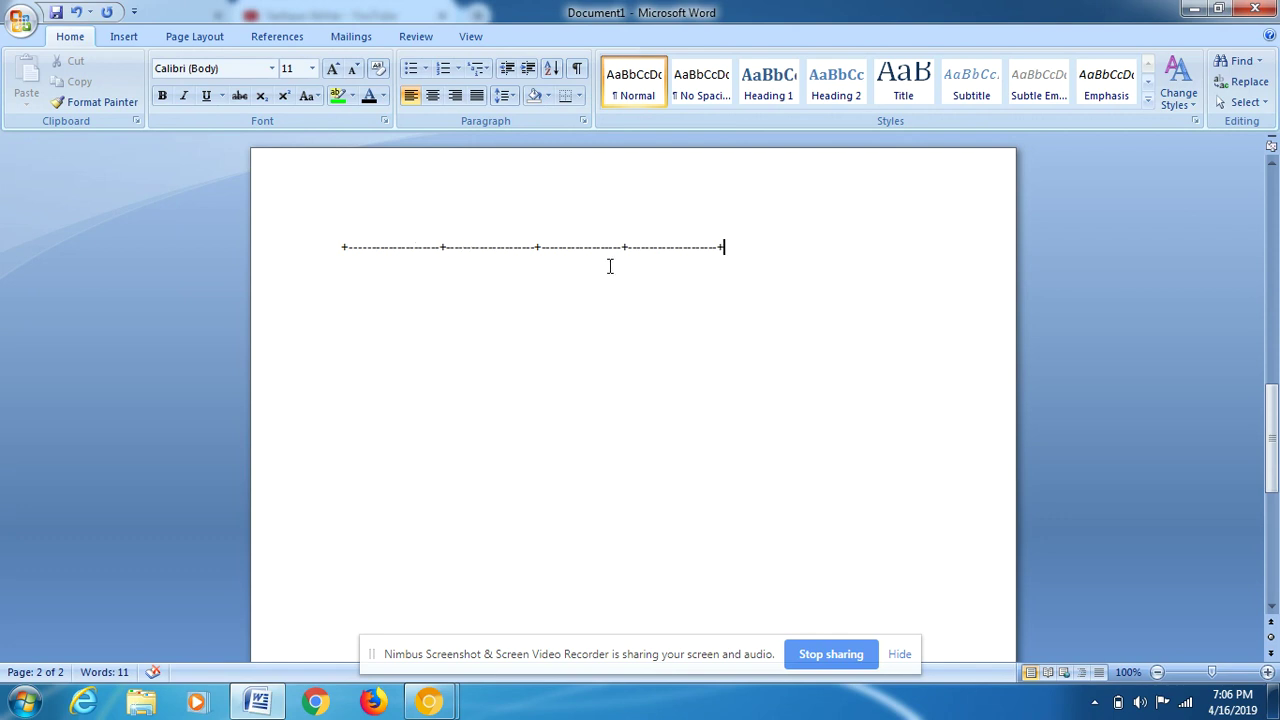
Convert the line into a four-column table, grow it to four rows, and enlarge it.
key(Return)
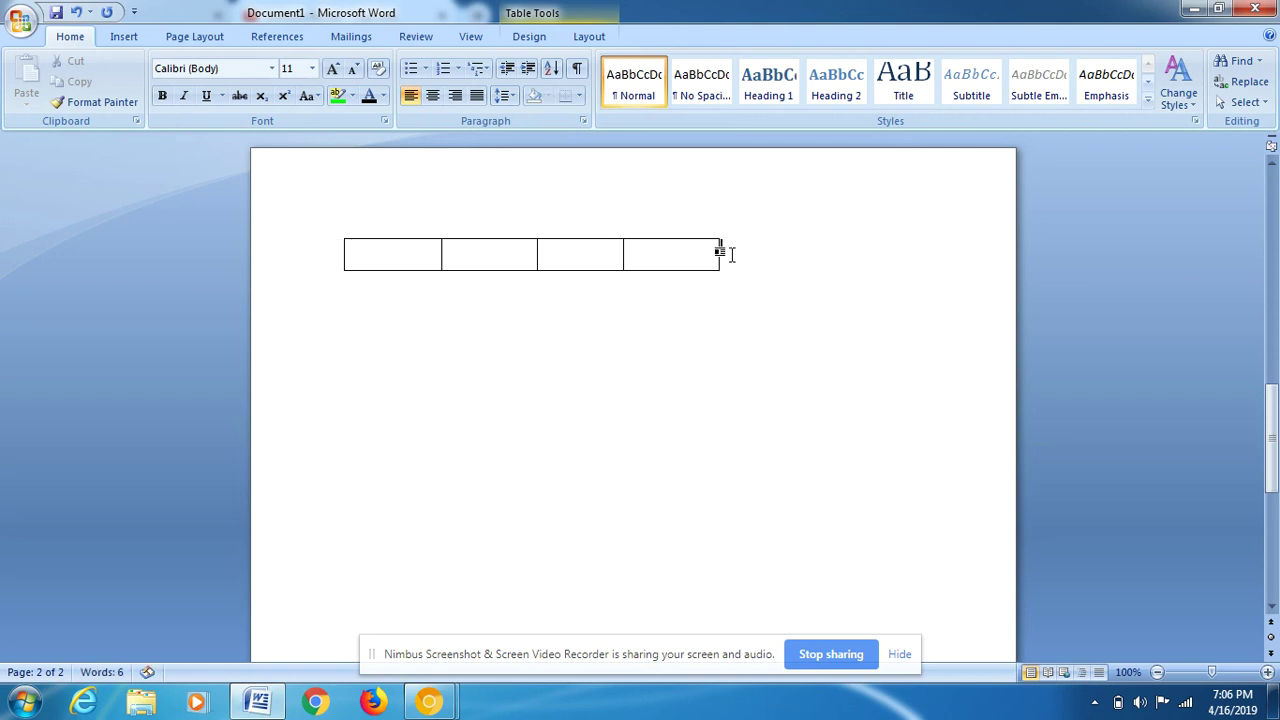
key(Tab)
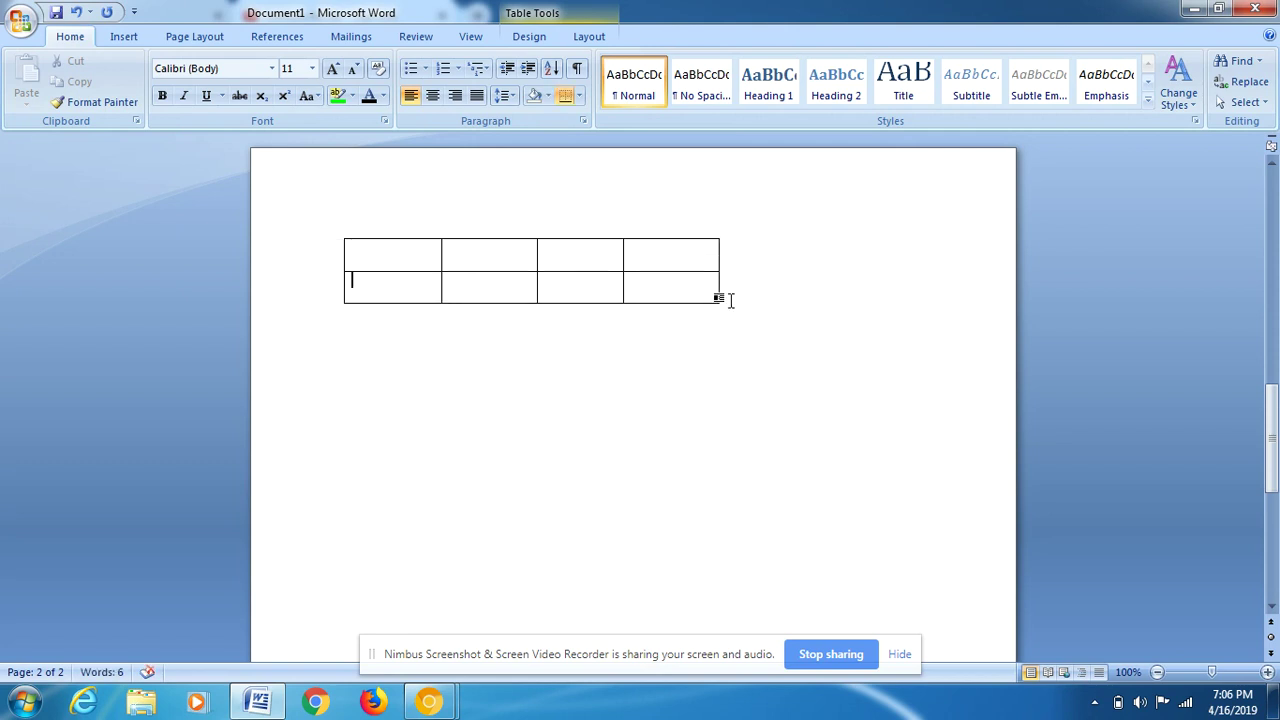
click(732, 300)
key(Return)
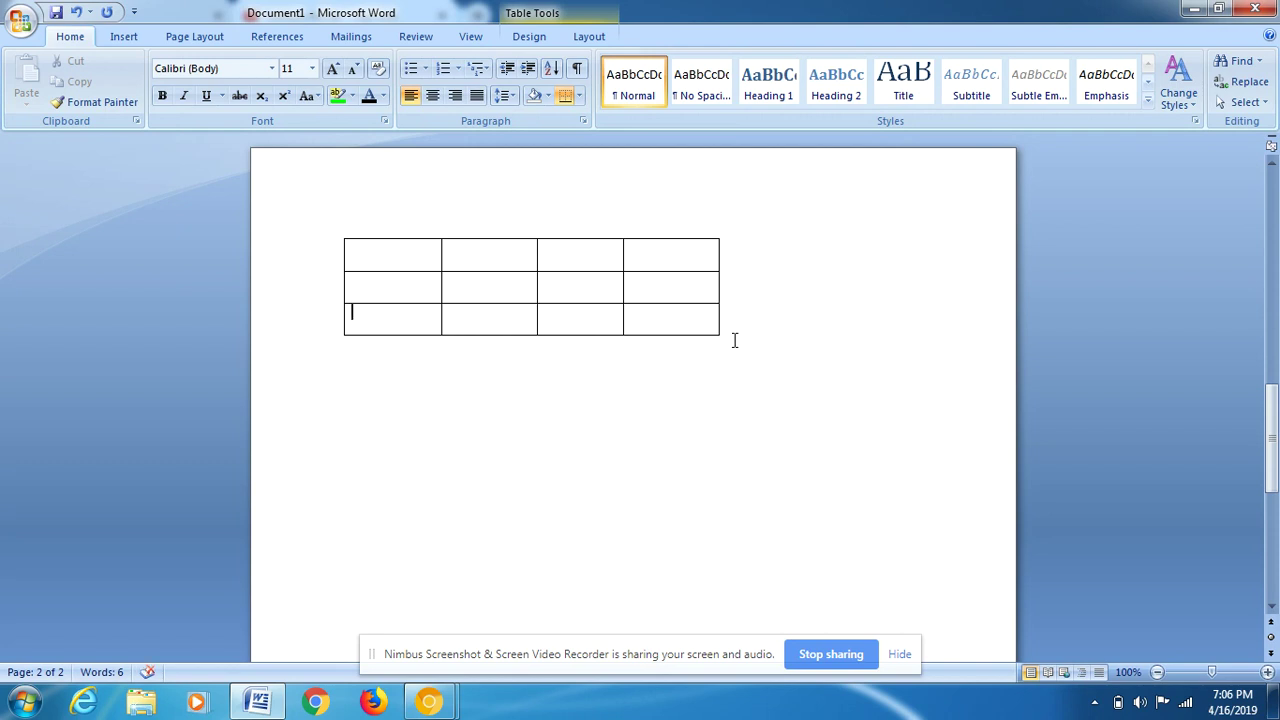
click(734, 340)
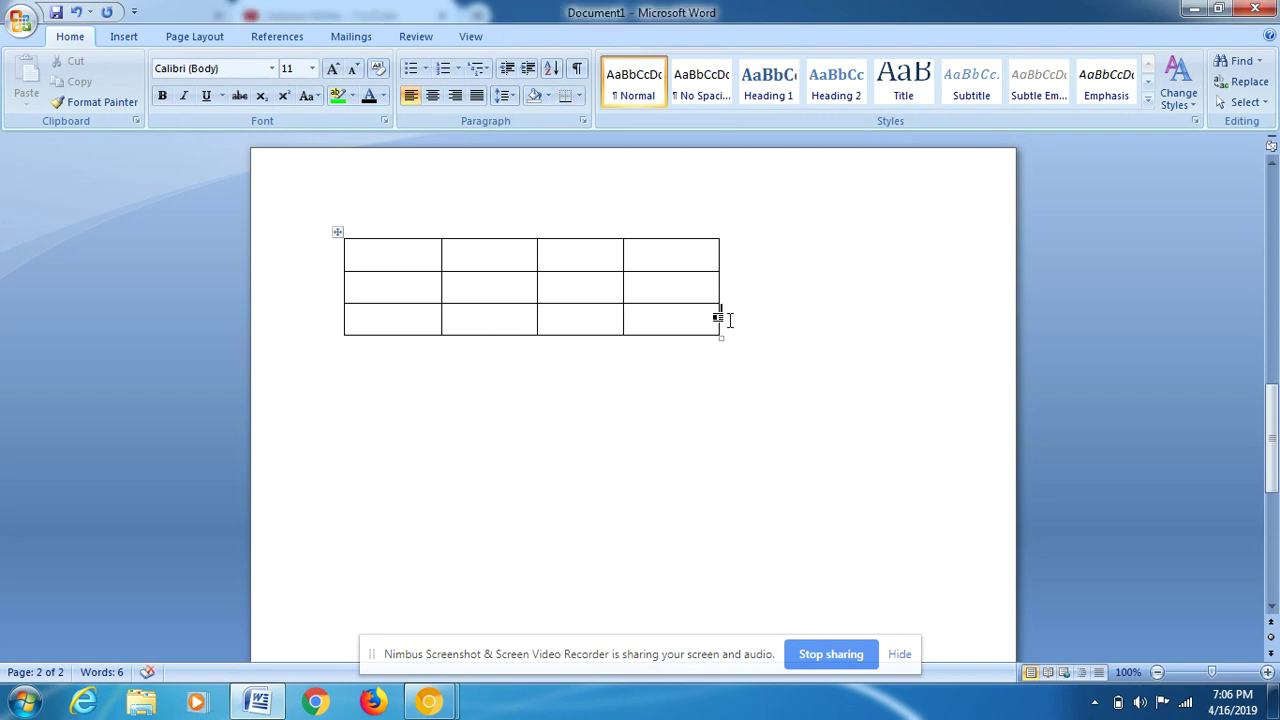
click(729, 320)
key(Return)
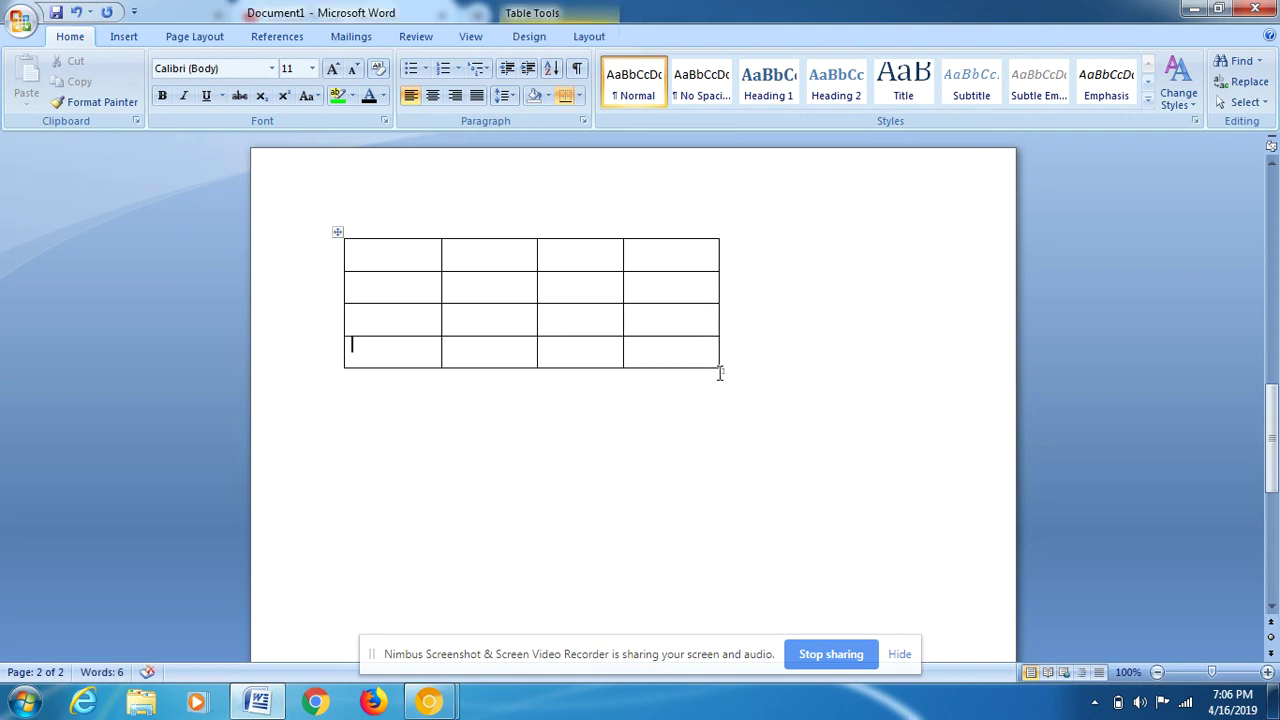
drag(719, 369, 810, 453)
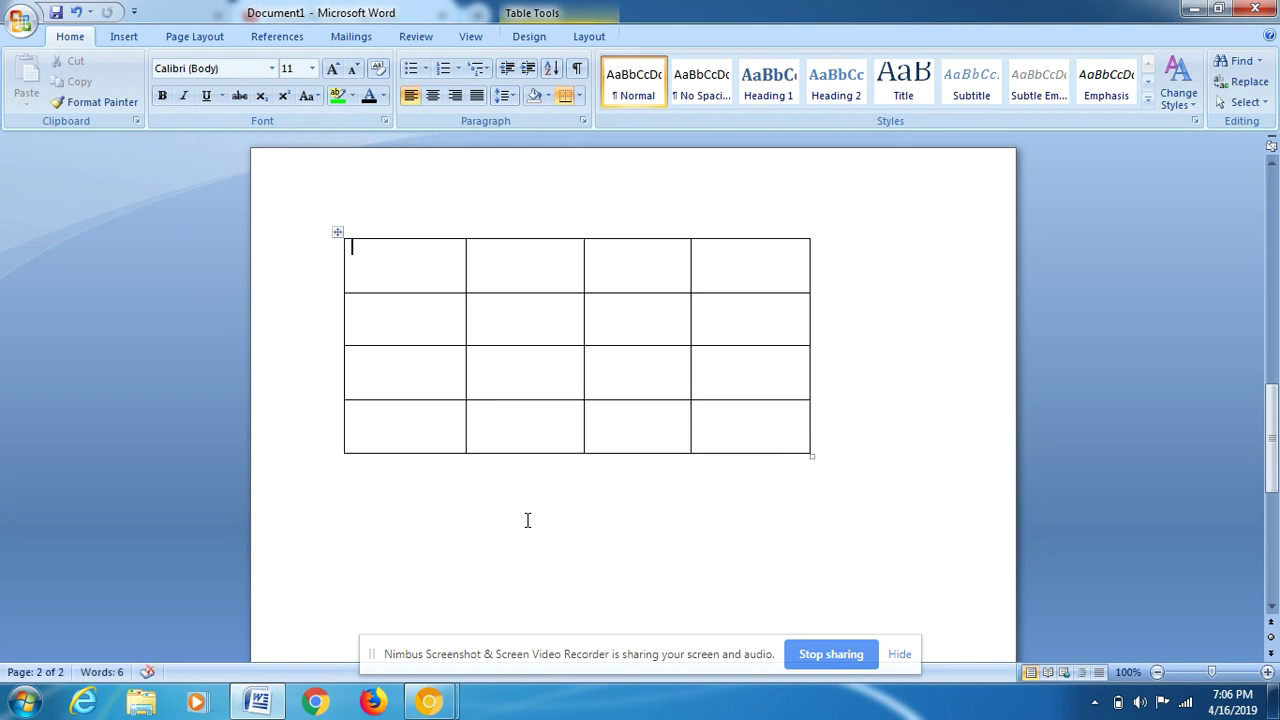
Switch to the YouTube window in Chrome and open the screen recorder's controls.
click(429, 701)
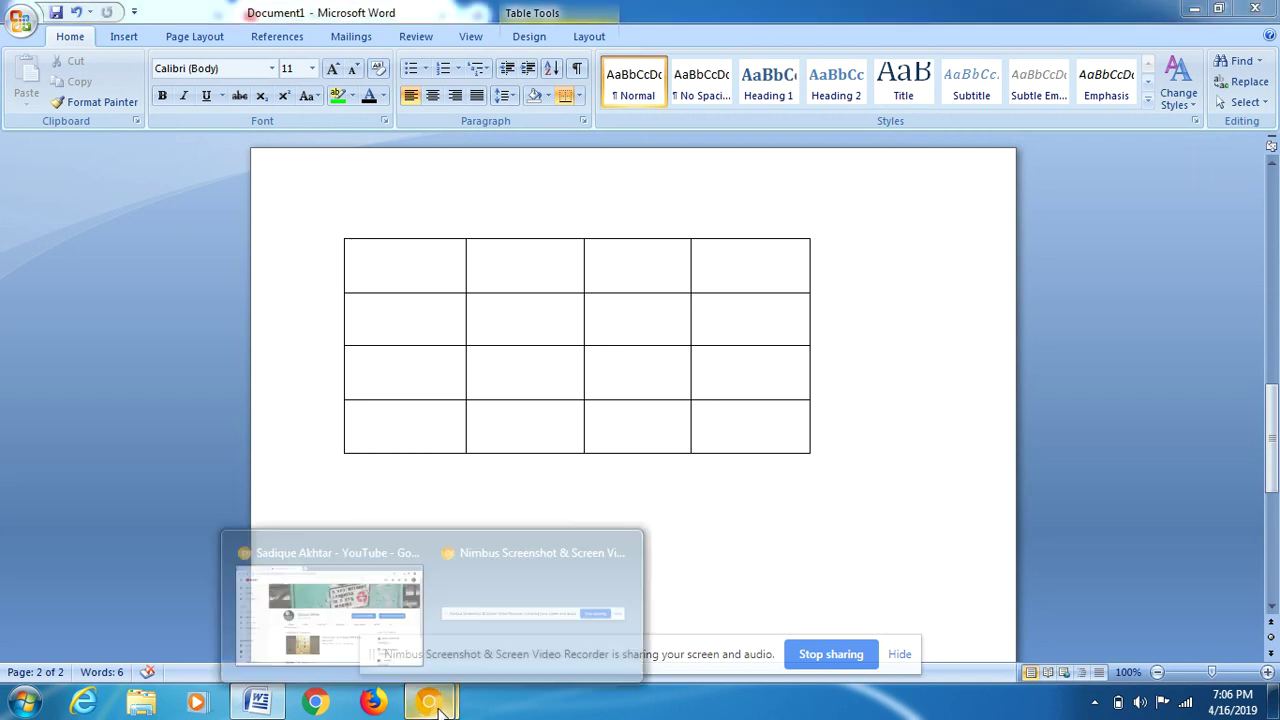
click(400, 620)
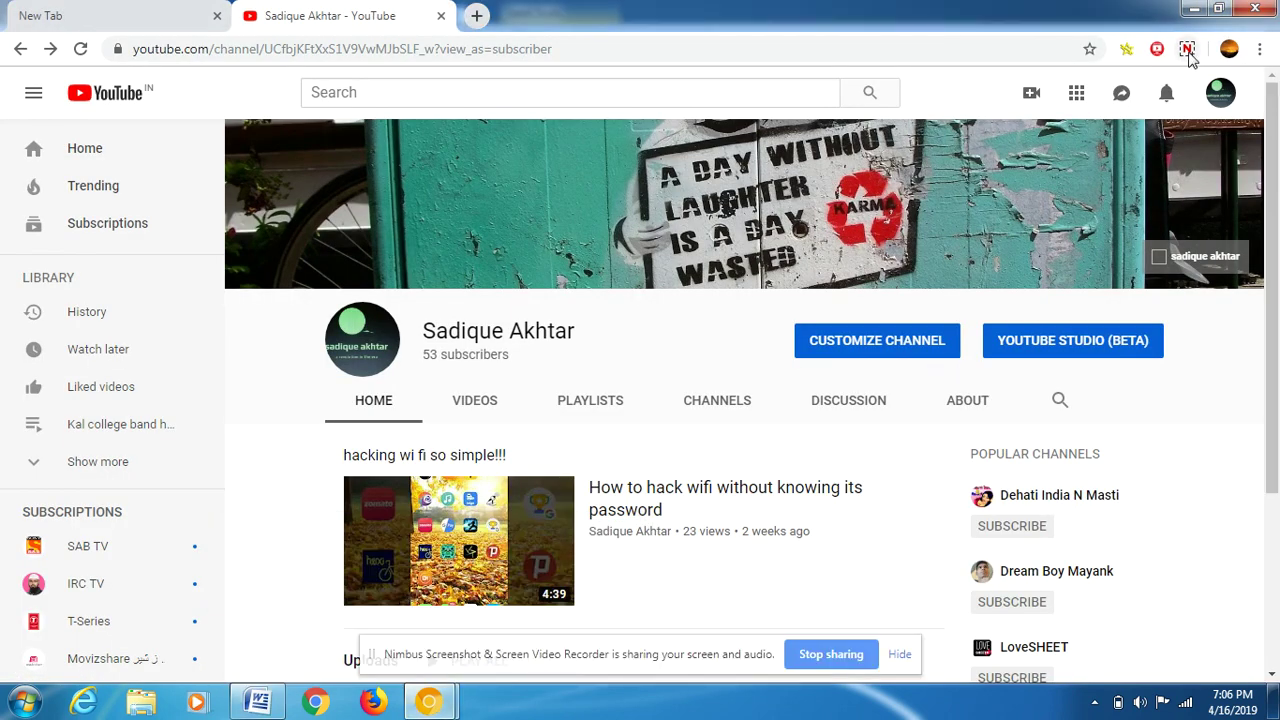
click(1187, 50)
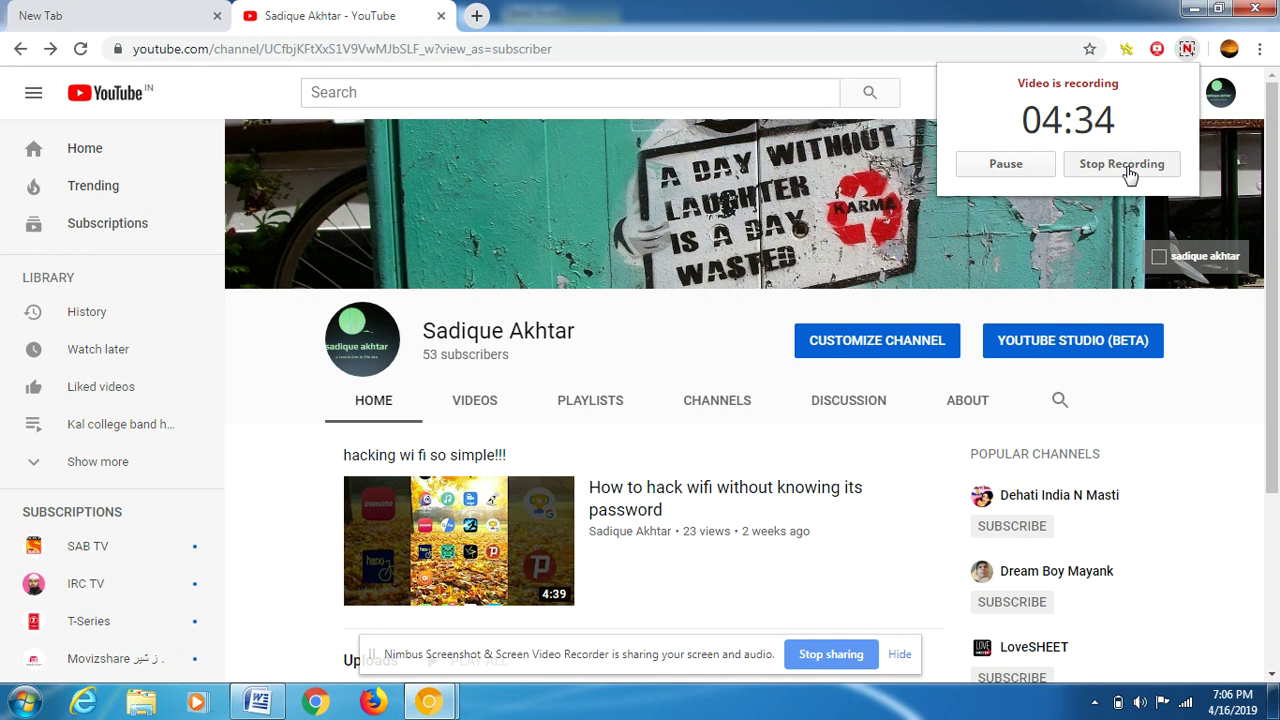